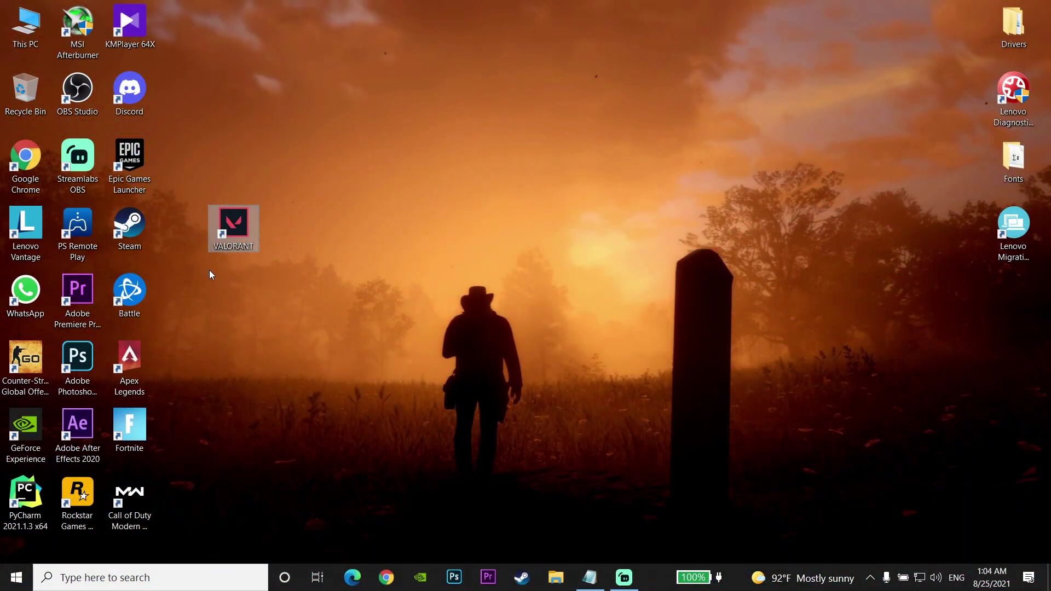
Step: Search for cmd and launch Command Prompt as administrator
click(151, 578)
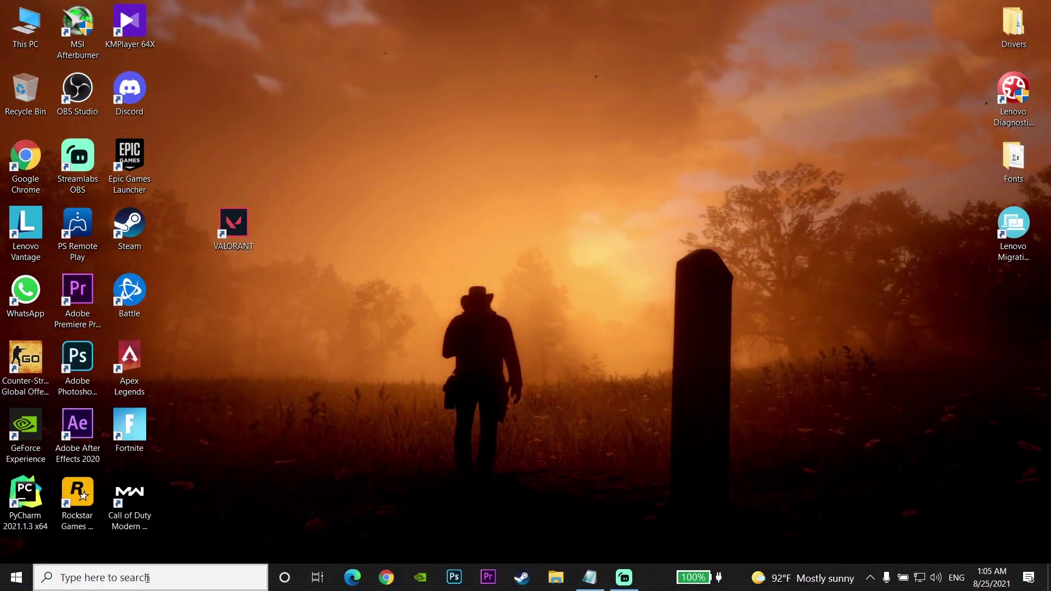
text(cmd)
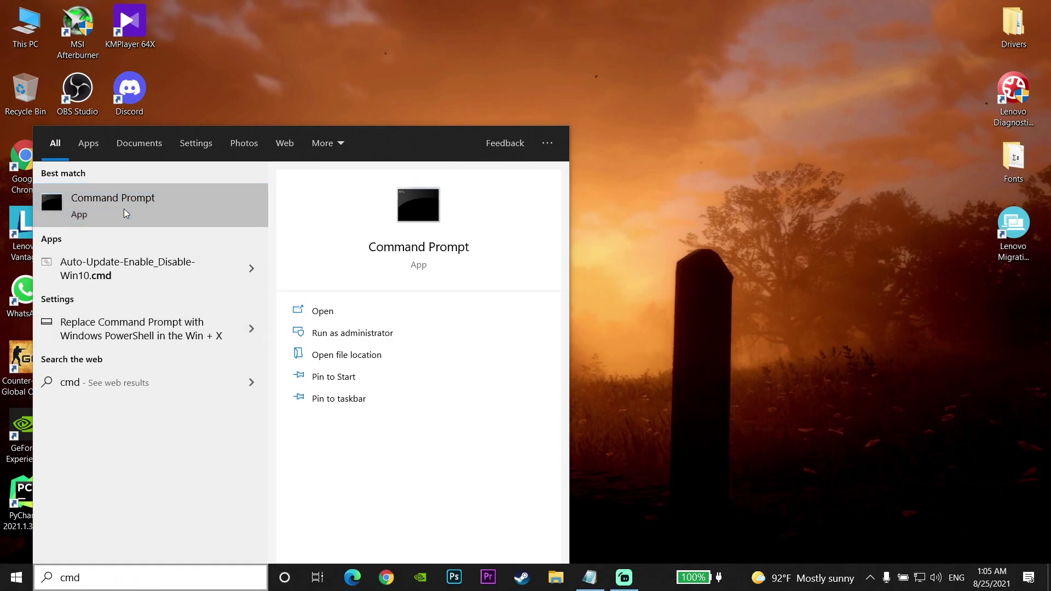
right_click(125, 213)
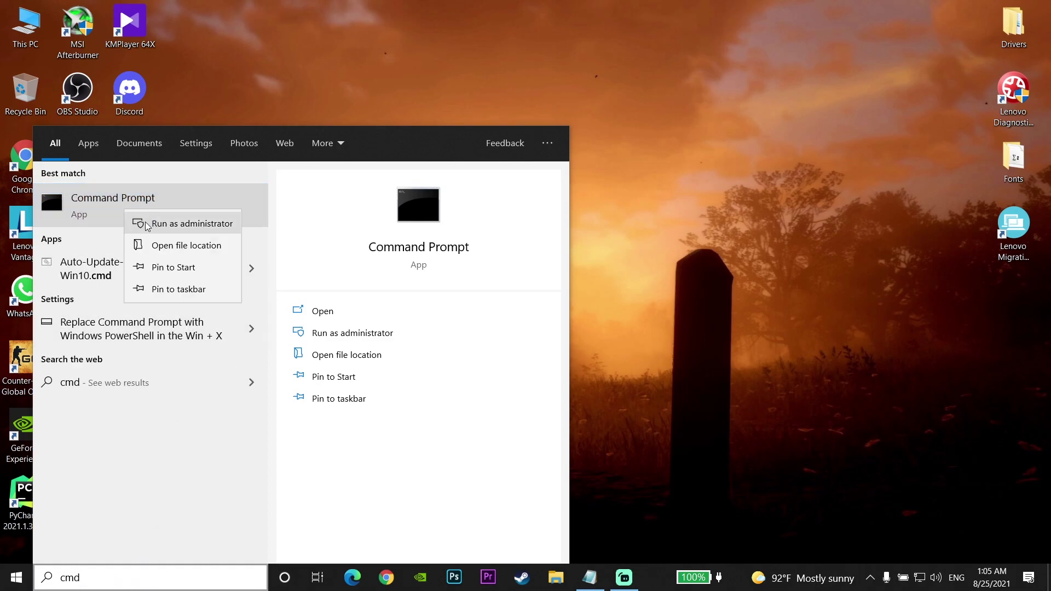
click(164, 223)
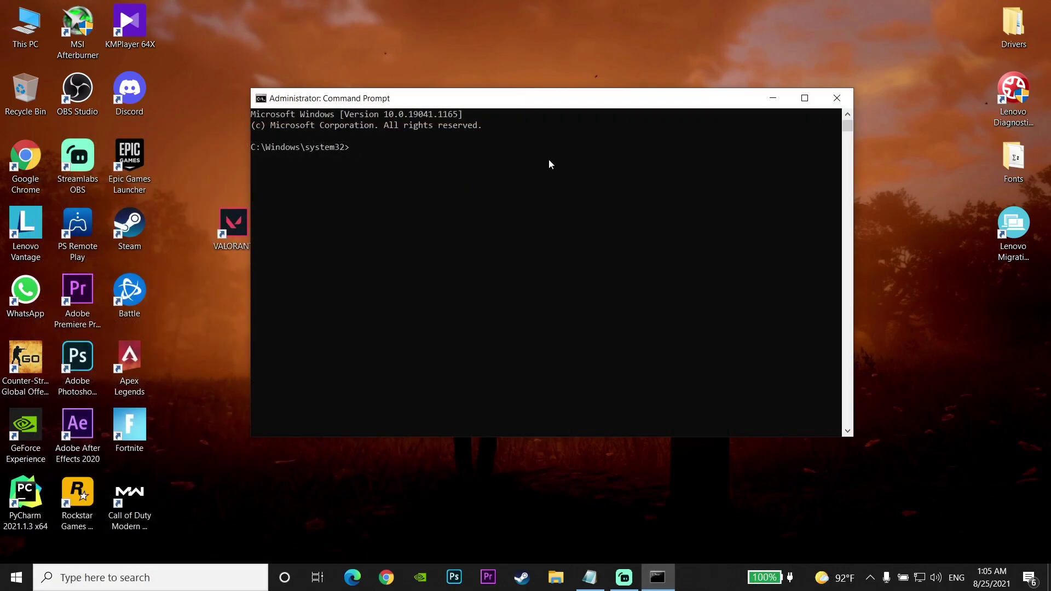
Step: Copy 'ipconfig /flushdns' from Notepad into the admin prompt and run it
click(589, 577)
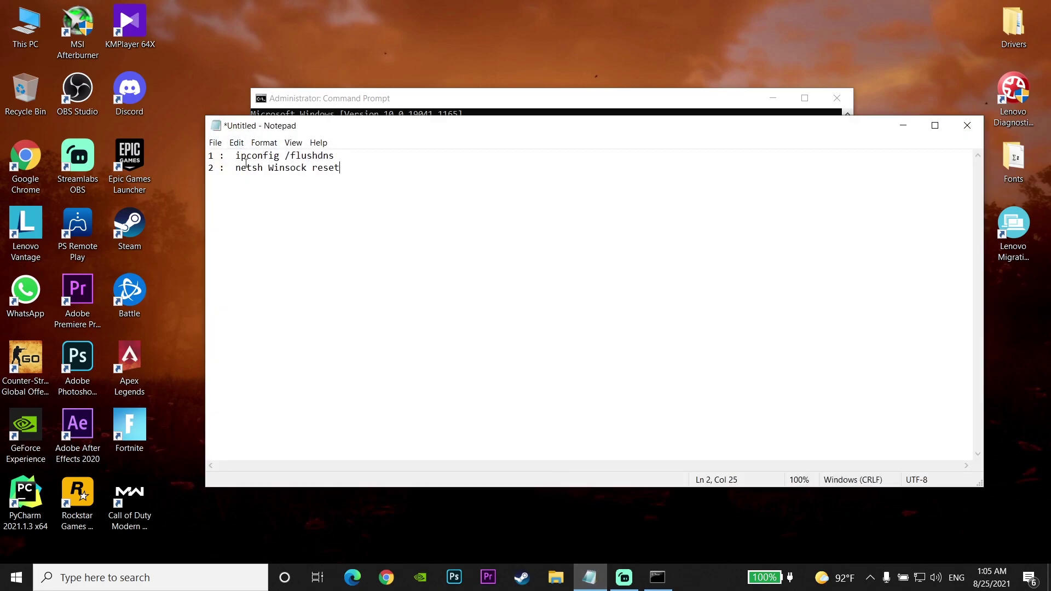
drag(236, 155, 335, 153)
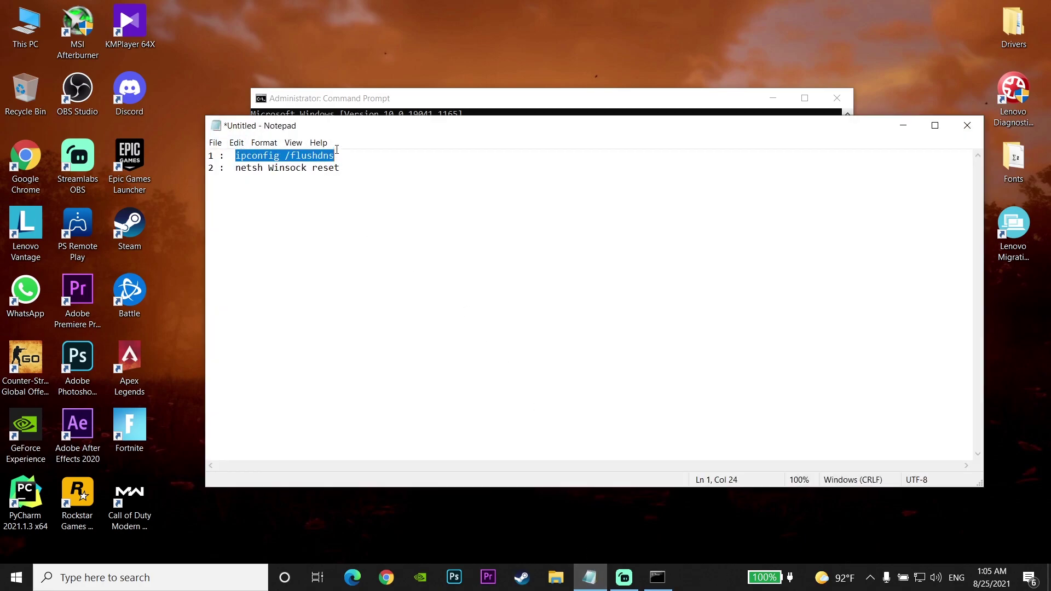
right_click(308, 155)
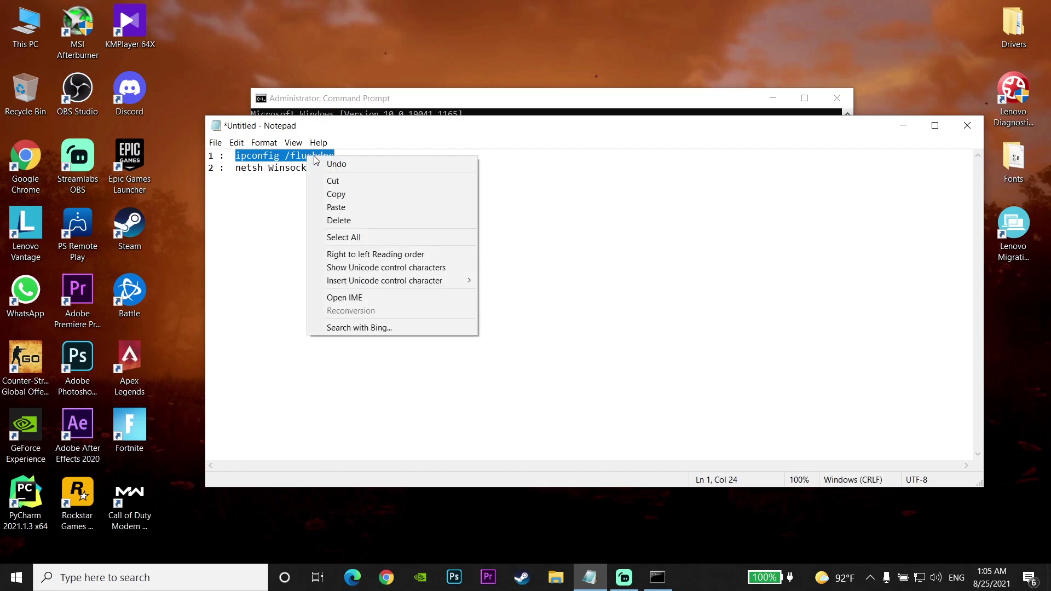
click(340, 197)
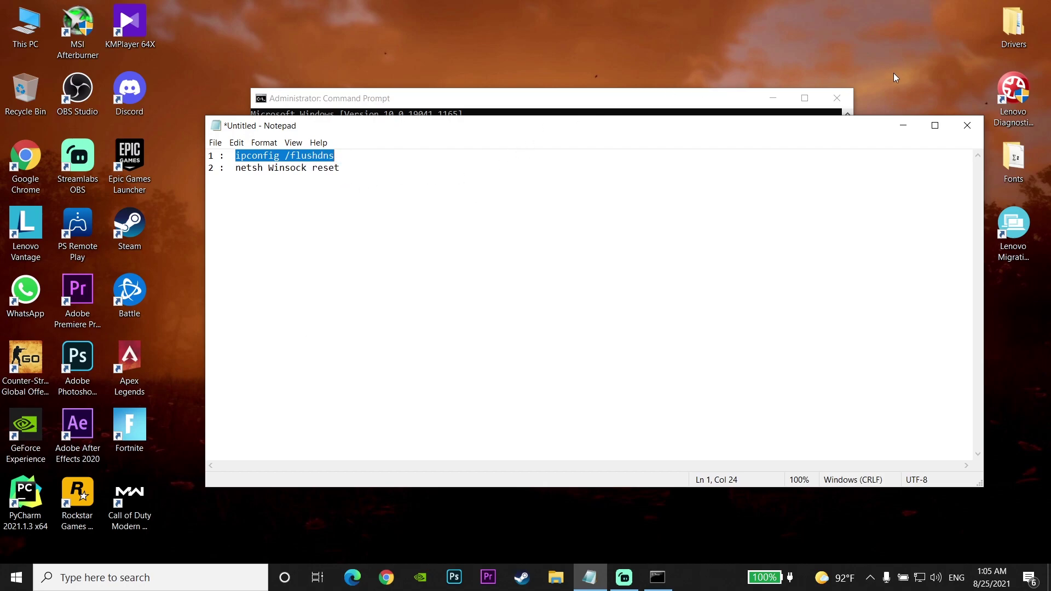
click(903, 125)
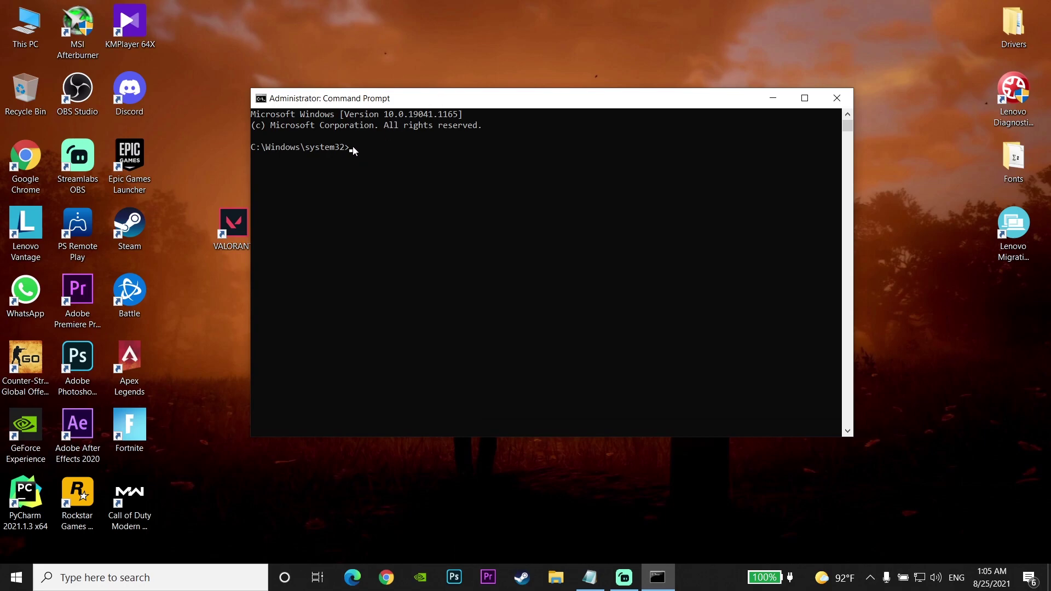
right_click(354, 150)
key(Return)
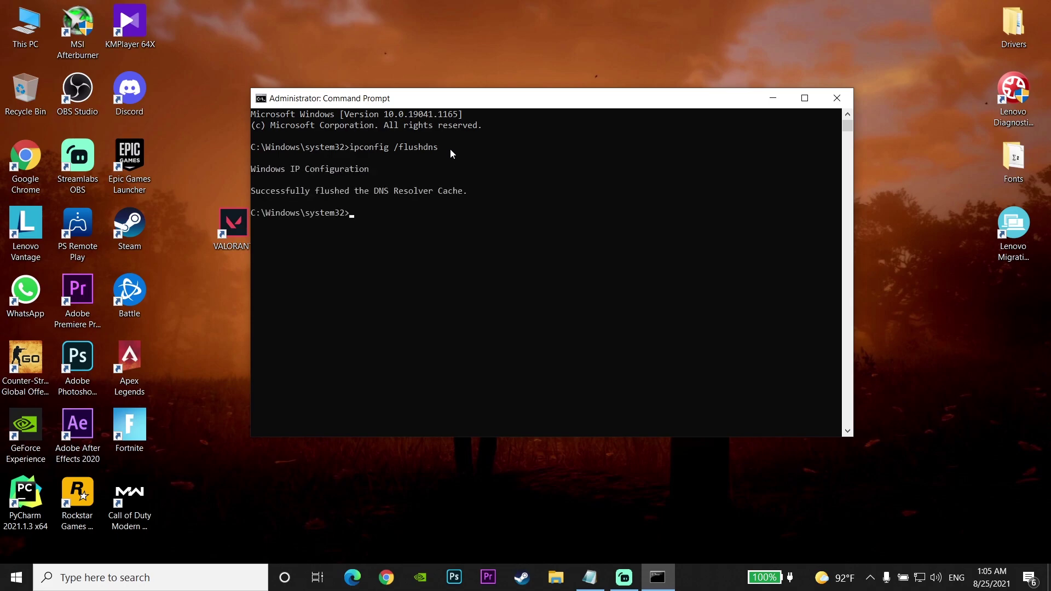
Step: Run the netsh Winsock reset command copied from Notepad, then exit Command Prompt
click(590, 577)
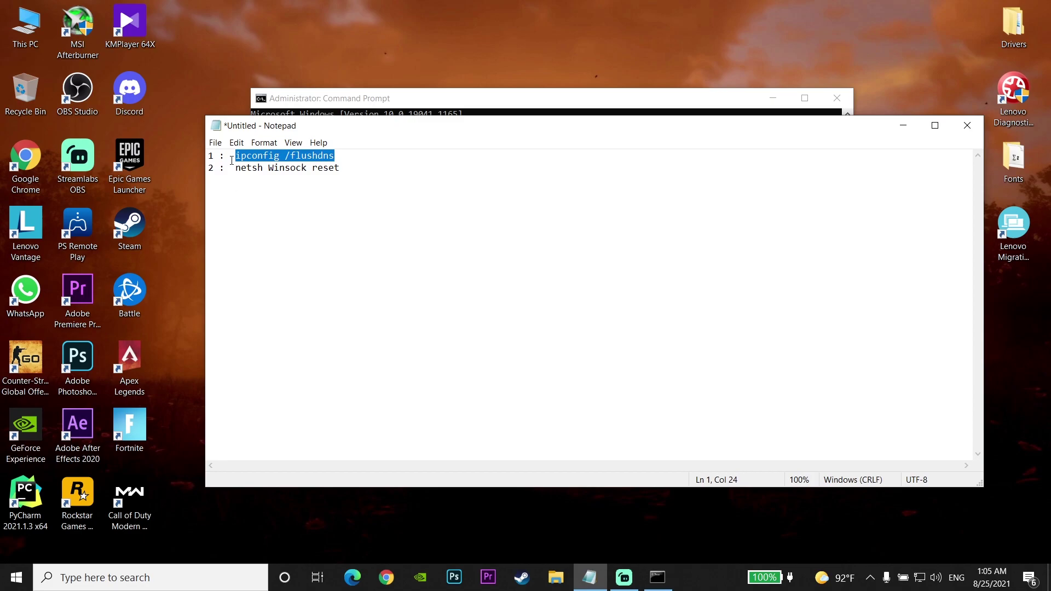
drag(232, 168, 340, 168)
right_click(325, 173)
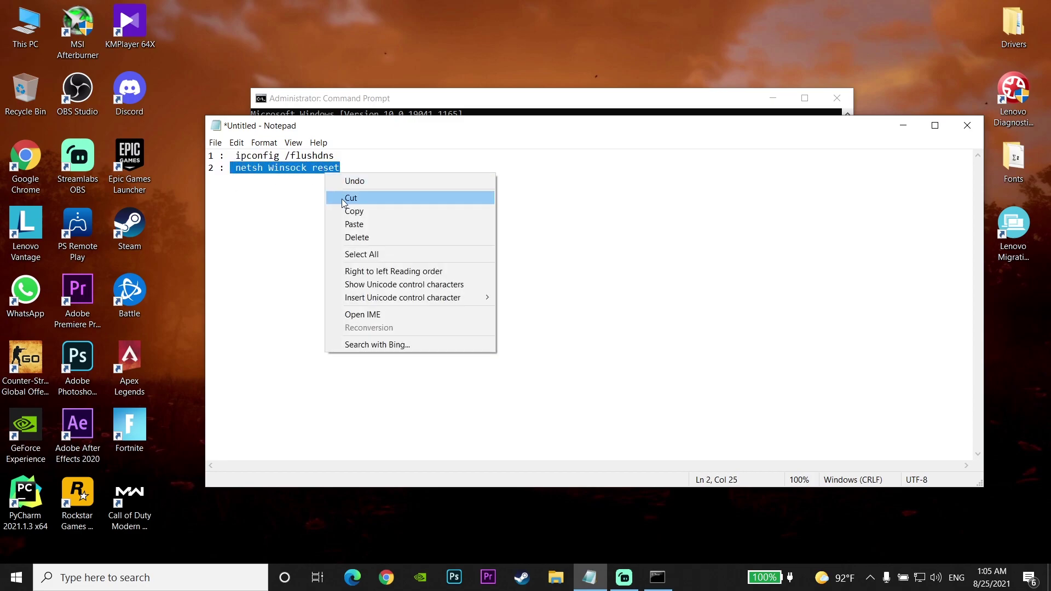
click(361, 211)
click(903, 125)
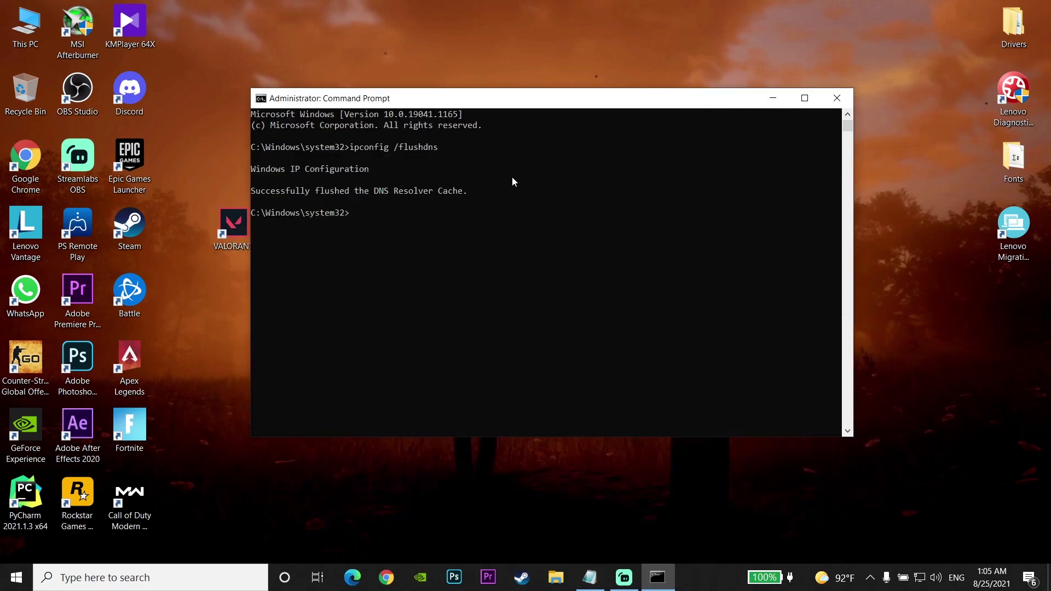
right_click(355, 214)
key(Return)
text(Exit)
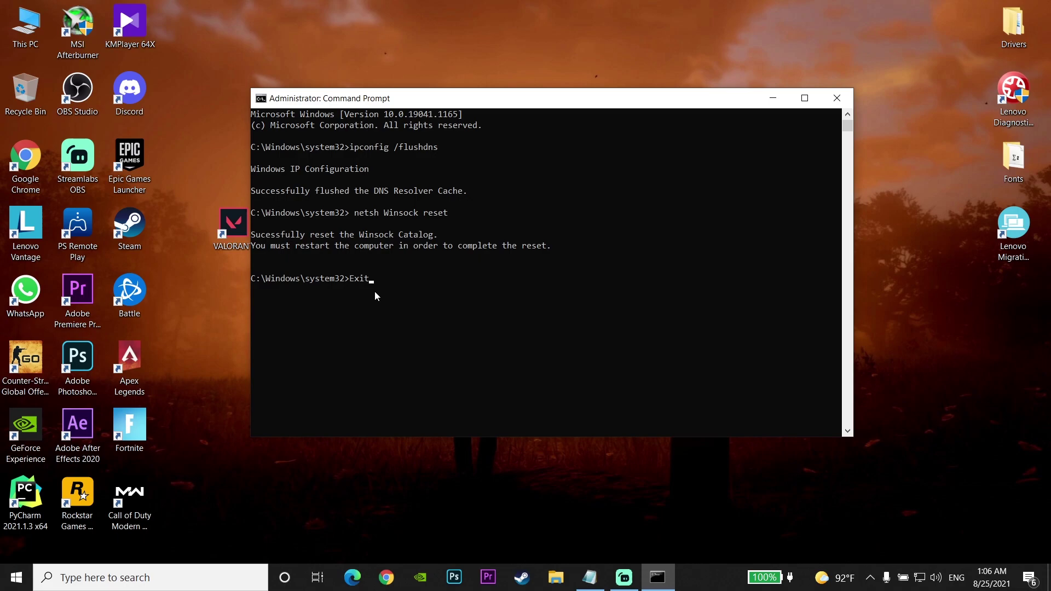
key(Return)
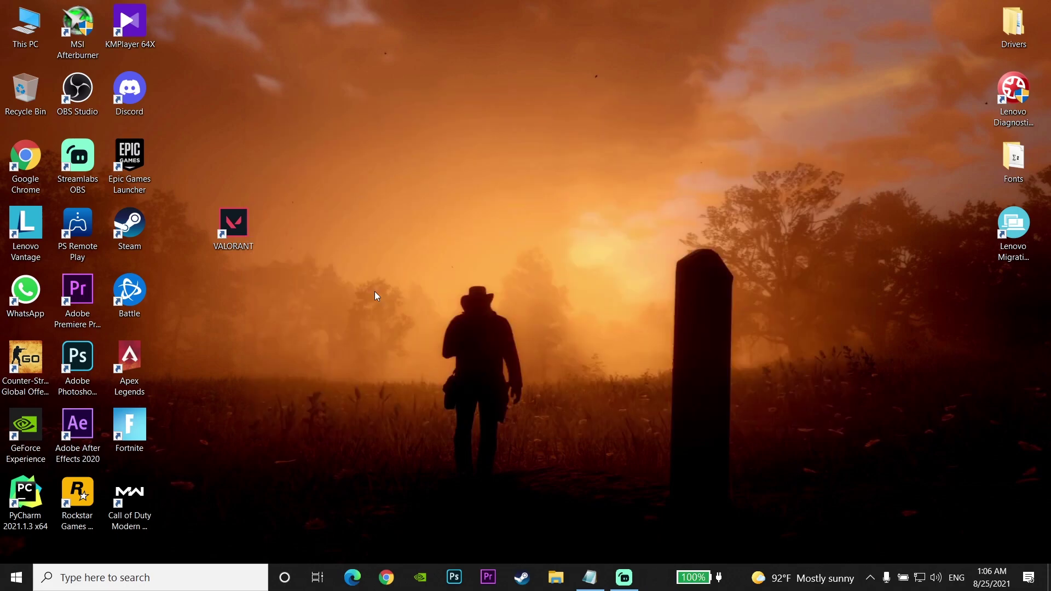
Step: Restart the PC from the Start menu's power options
click(15, 579)
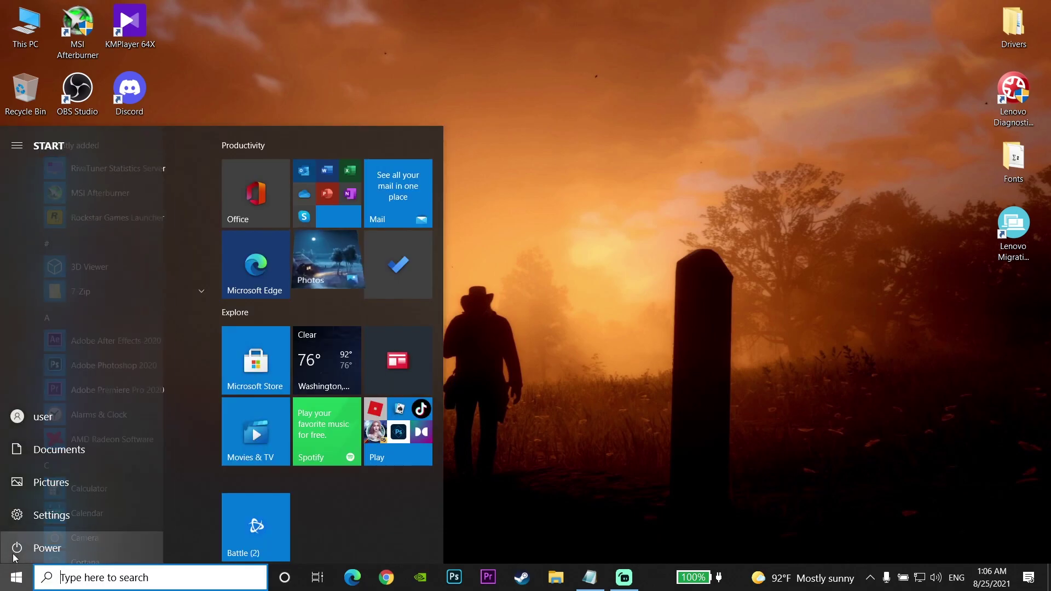
click(17, 548)
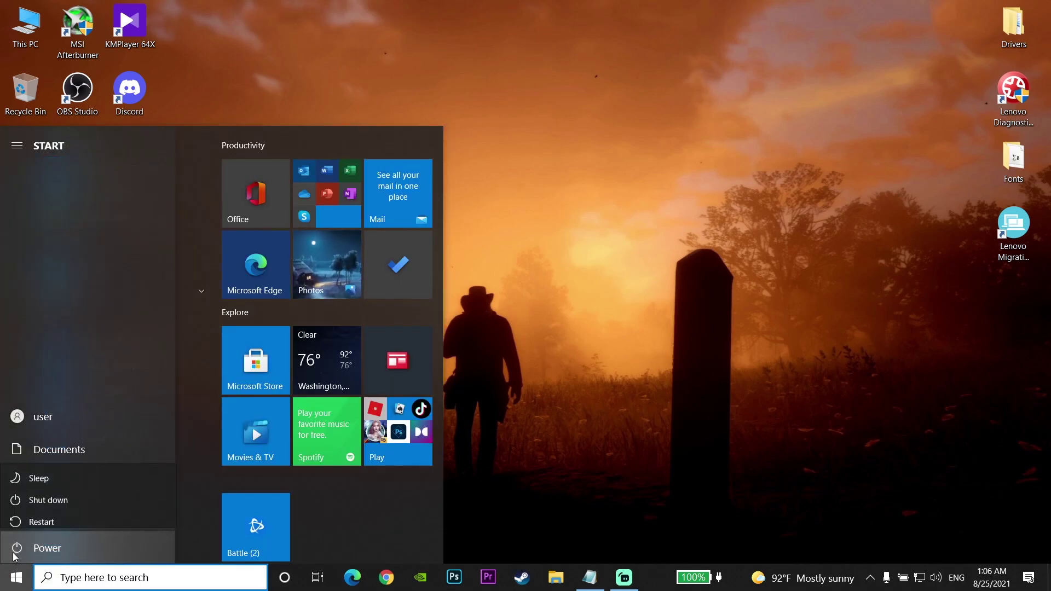
click(51, 510)
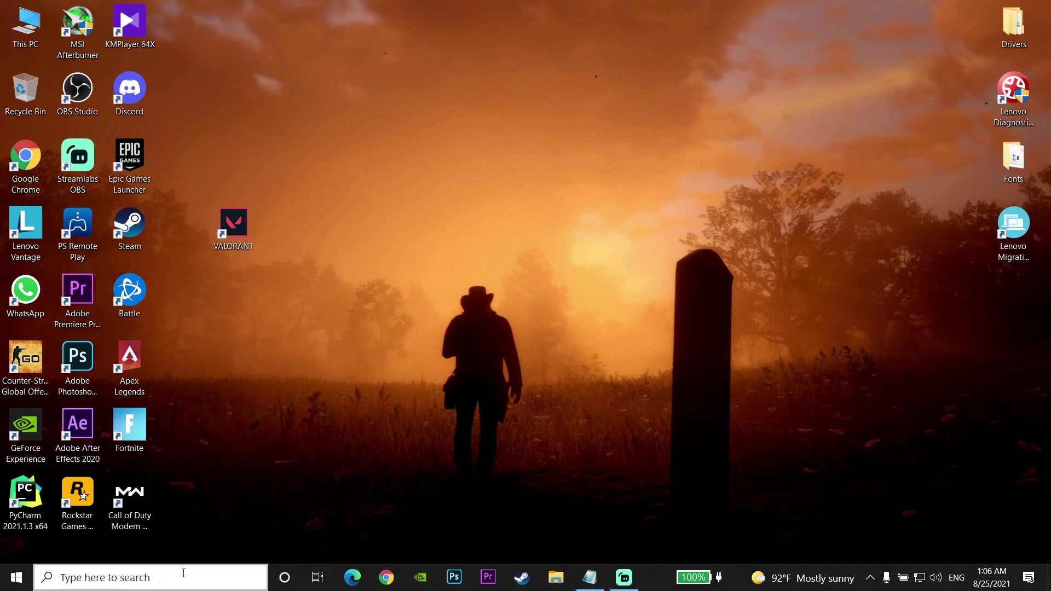
Step: Open Control Panel's Programs and Features list of installed programs
click(183, 577)
text(cont)
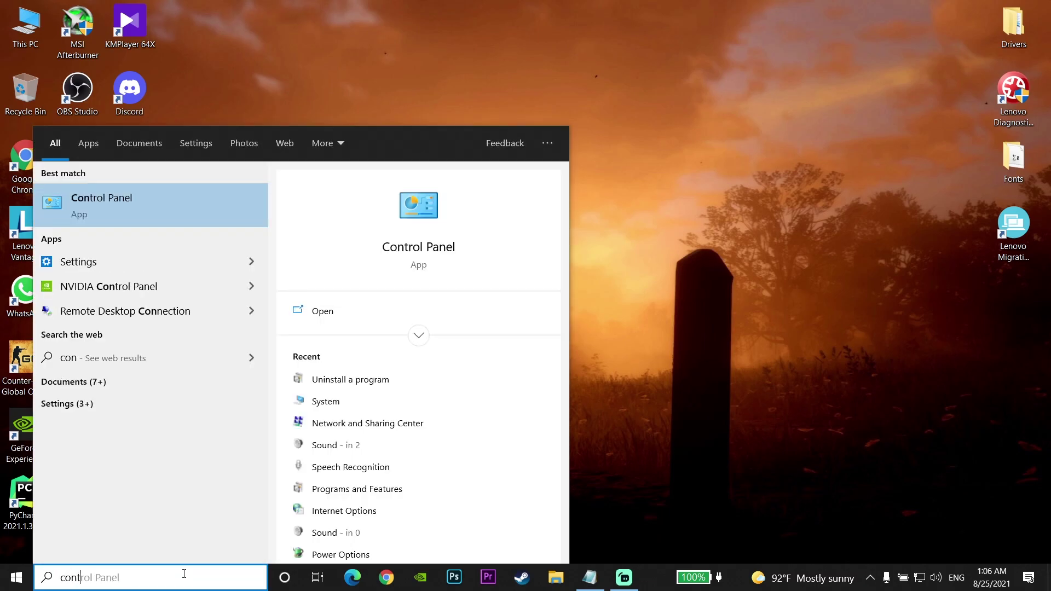
text(rol)
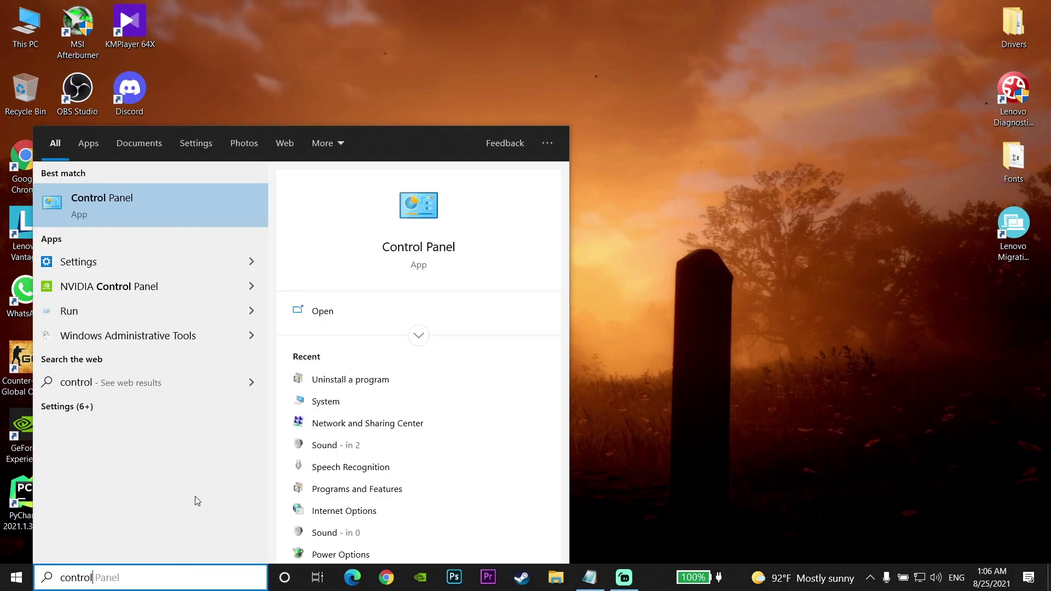
click(165, 213)
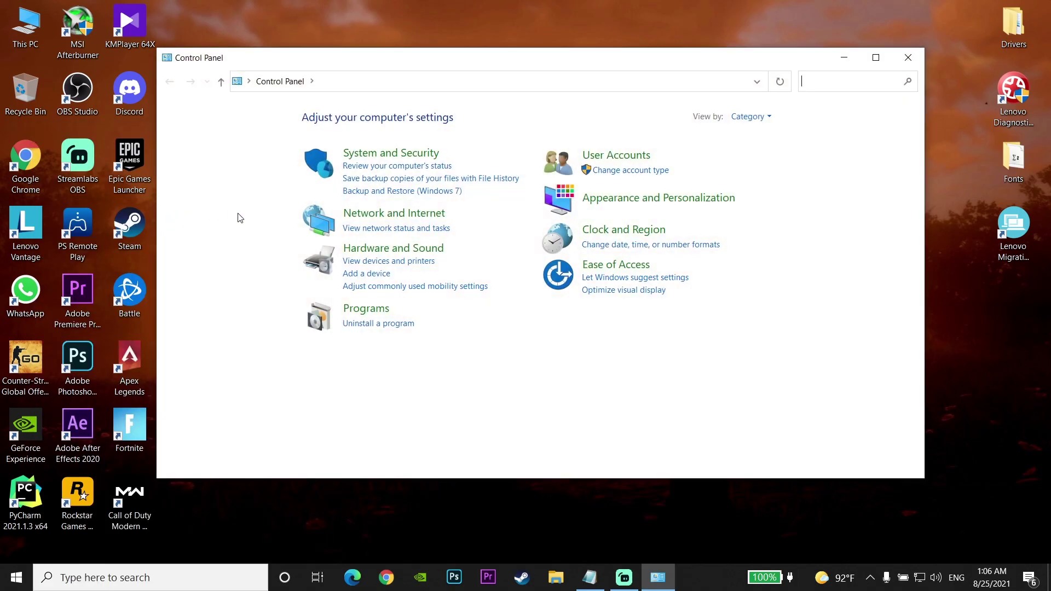
click(361, 308)
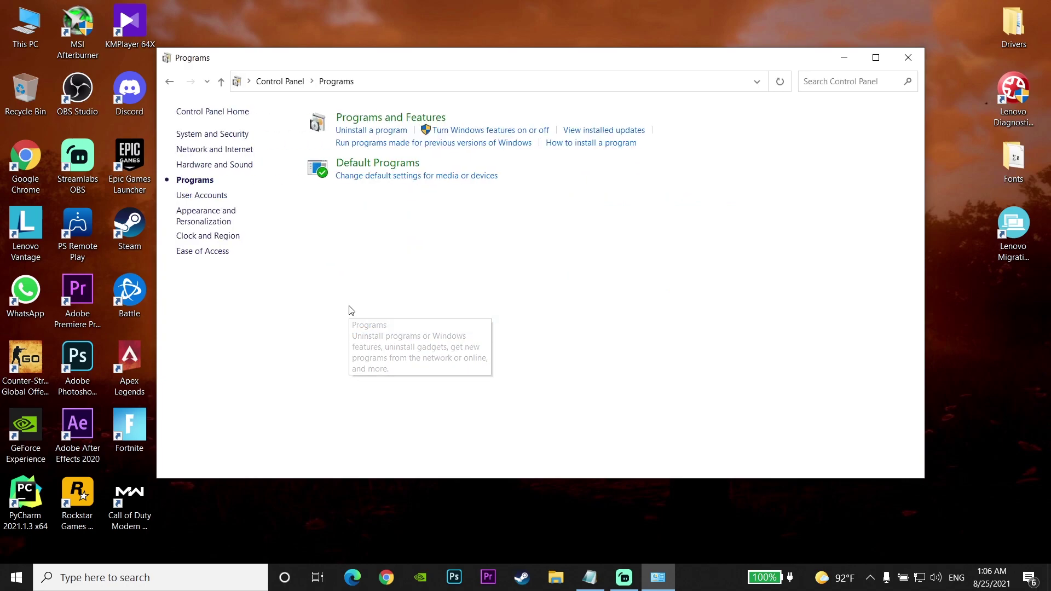
click(342, 131)
scroll(377, 242, down, 5)
scroll(370, 264, down, 5)
scroll(365, 279, down, 3)
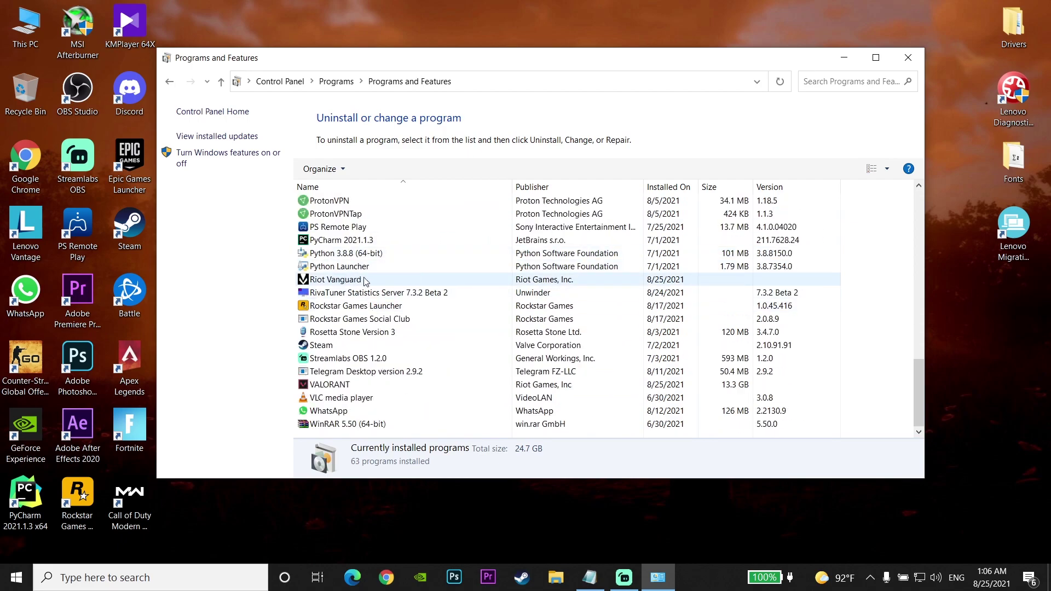
Step: Remove Riot Vanguard from the list and confirm with Yes
click(364, 282)
right_click(363, 282)
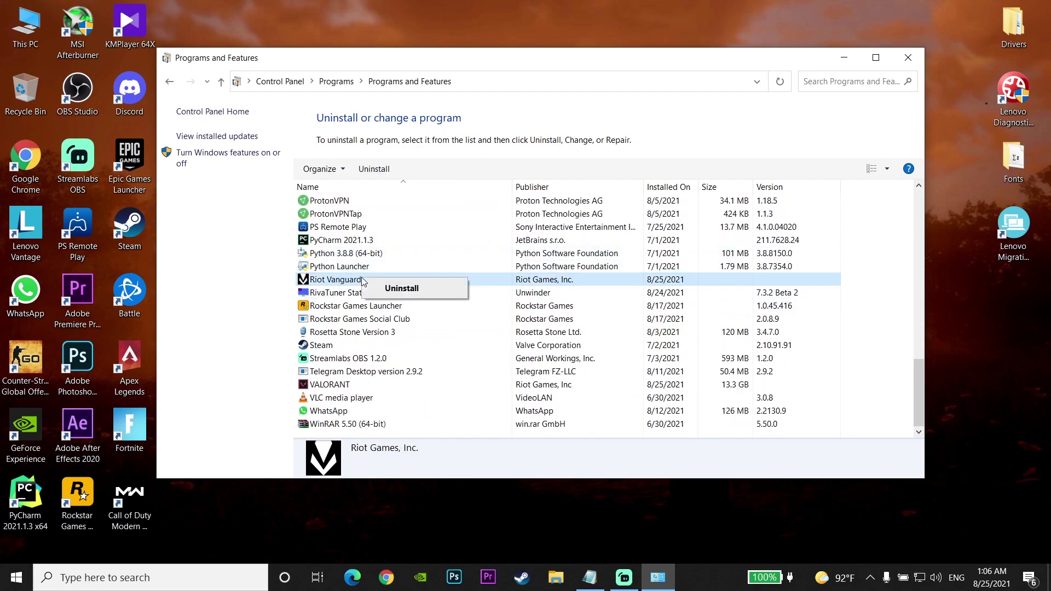
click(401, 288)
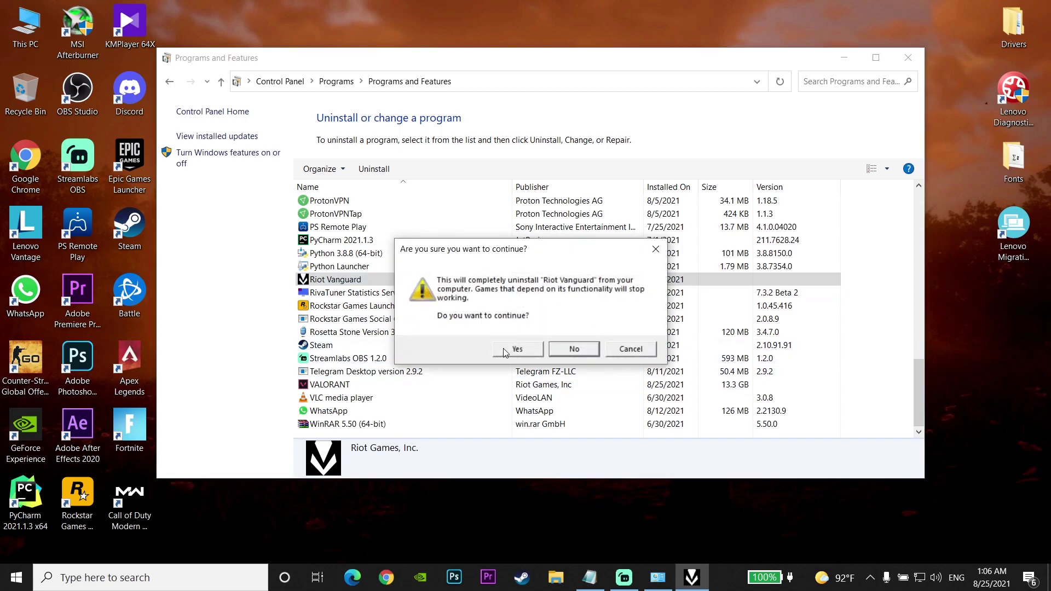
click(517, 348)
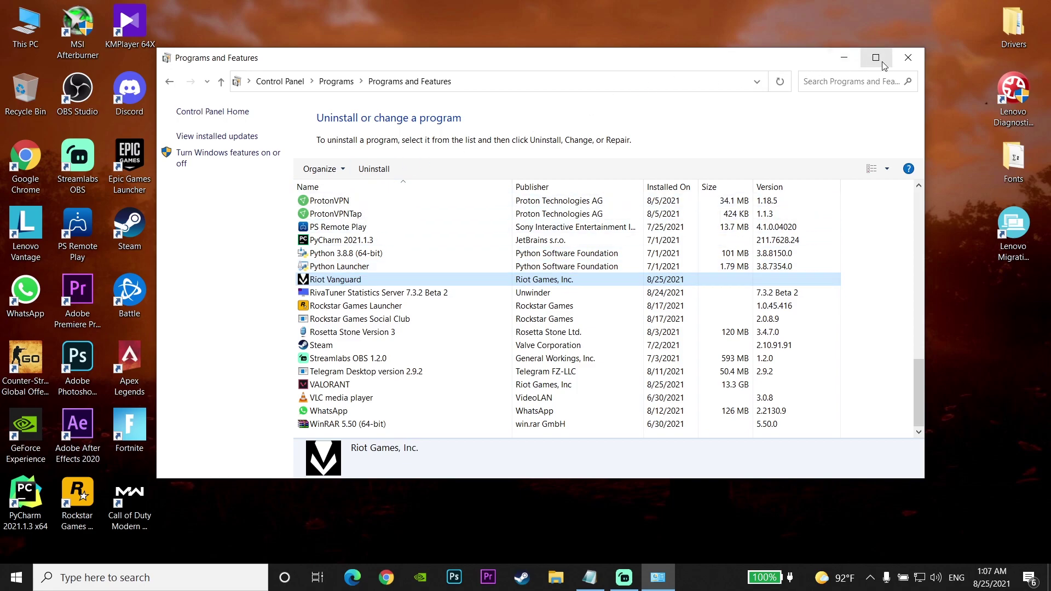
Step: Close Programs and Features, run VALORANT as administrator to reinstall Vanguard, then close it
click(907, 58)
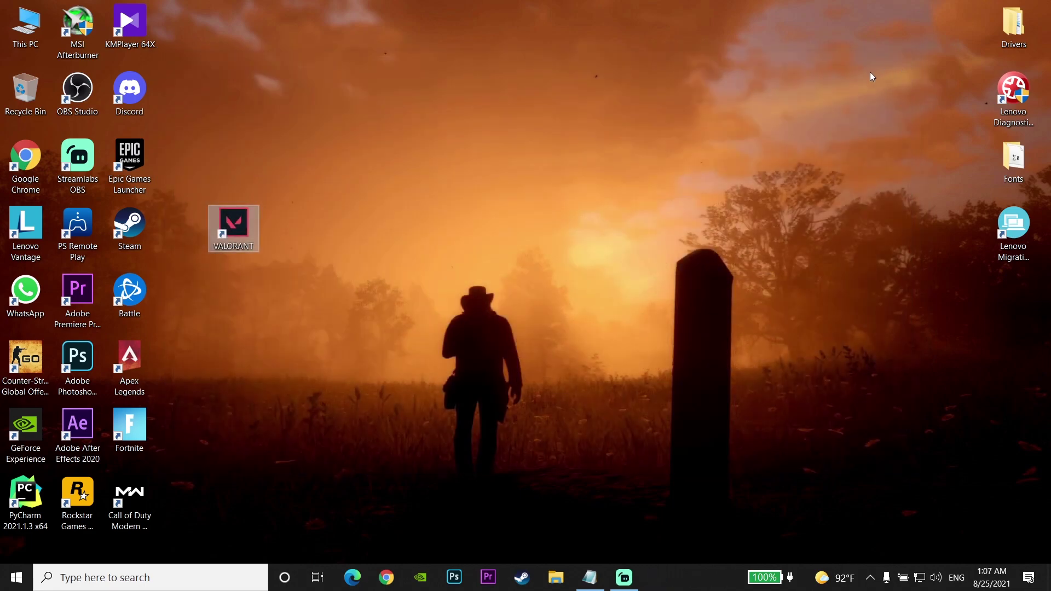
right_click(238, 220)
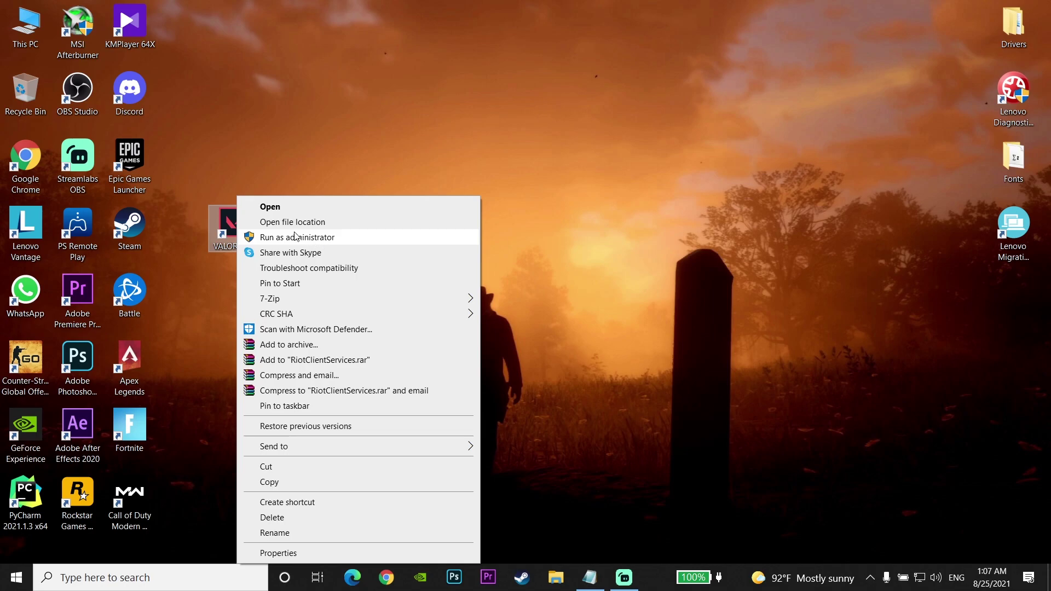
click(265, 242)
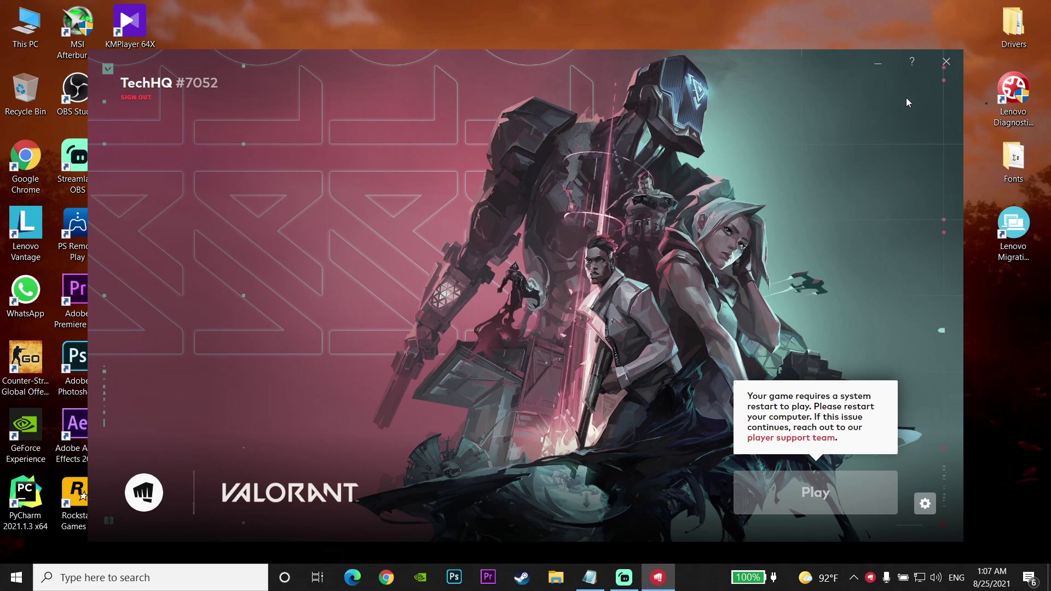
click(946, 64)
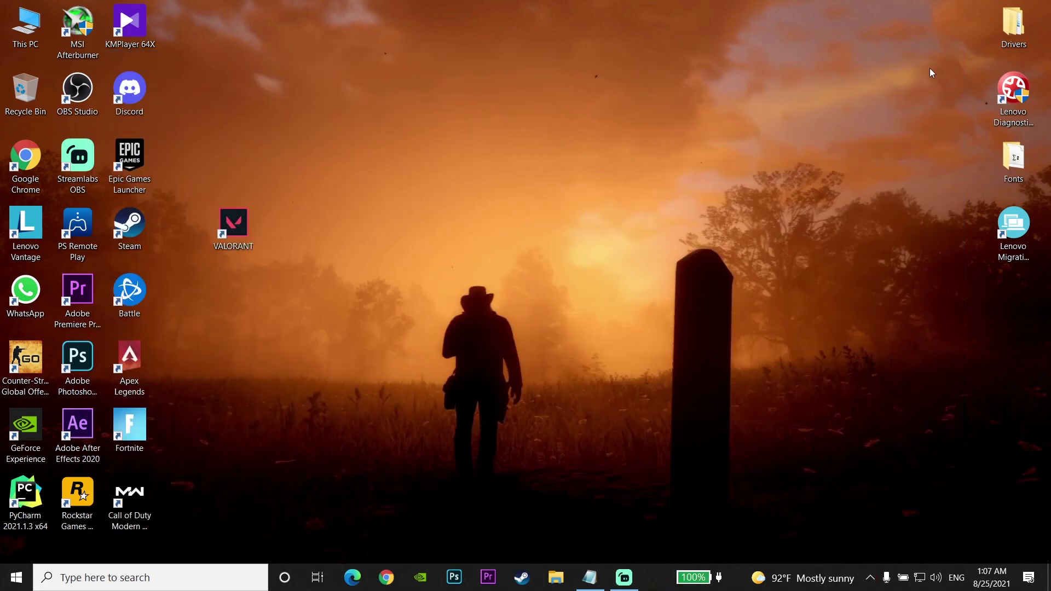
Step: Open the Start menu's power options showing Sleep, Shut down and Restart
click(17, 577)
click(17, 548)
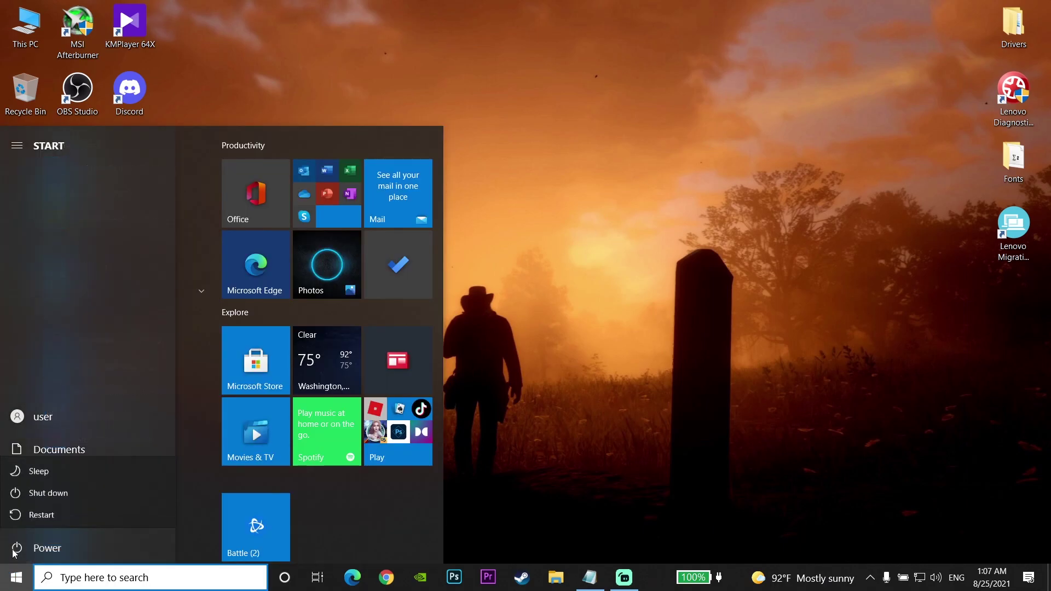